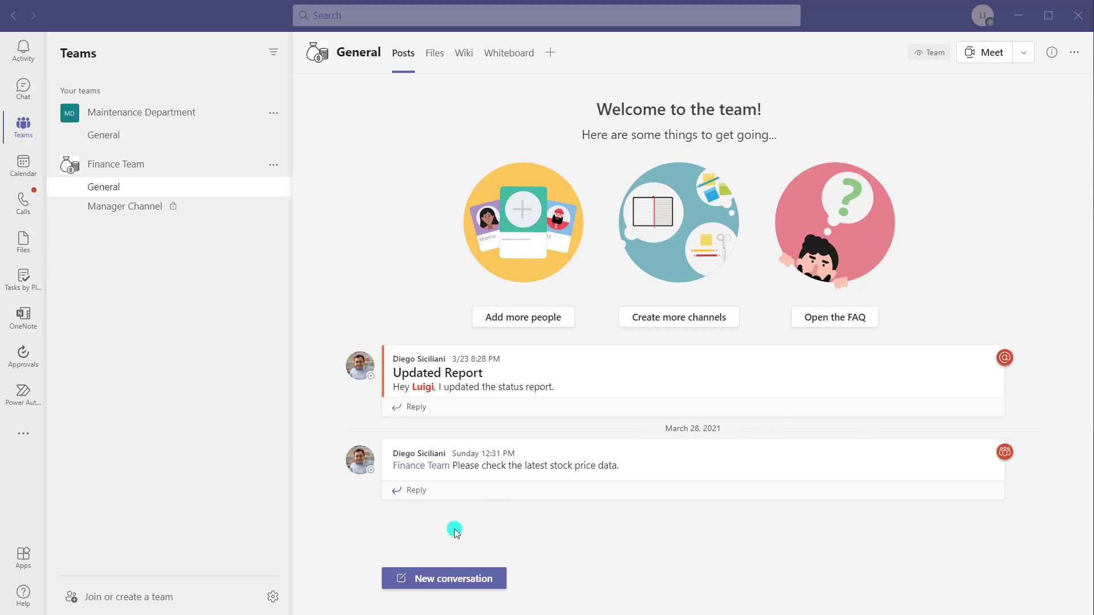
# - In the Edge admin center, go to Org-wide settings > Teams settings
pyautogui.moveTo(219, 613)
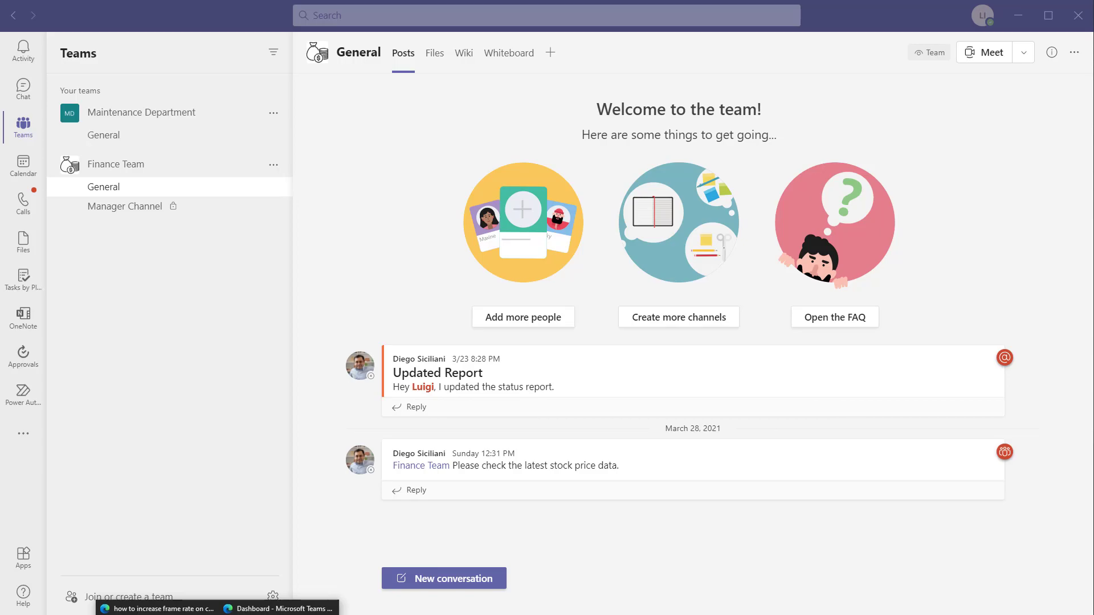
pyautogui.click(283, 608)
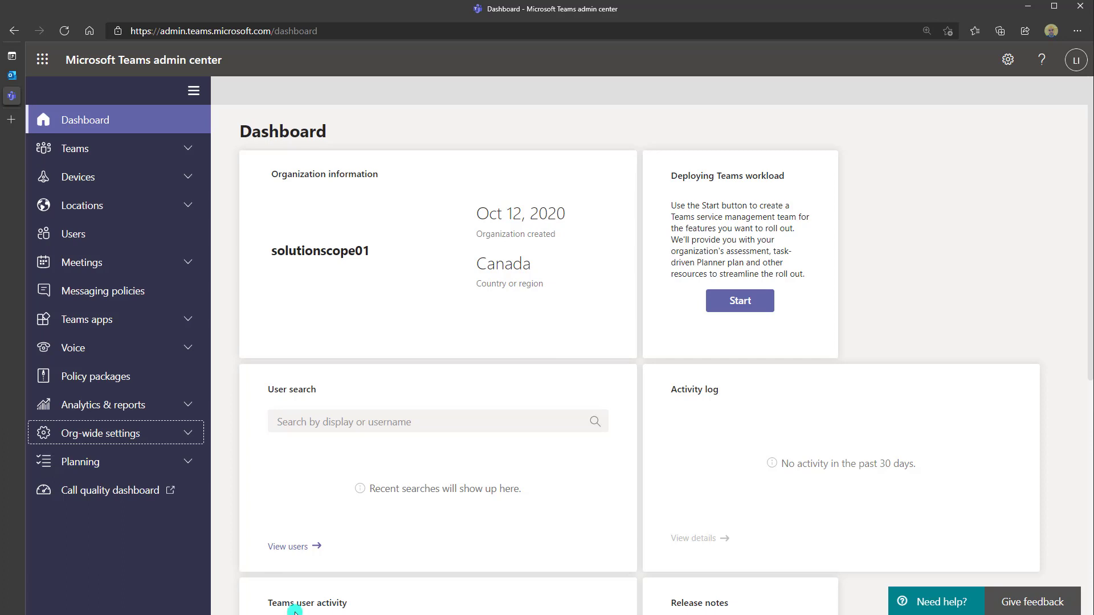
pyautogui.click(192, 435)
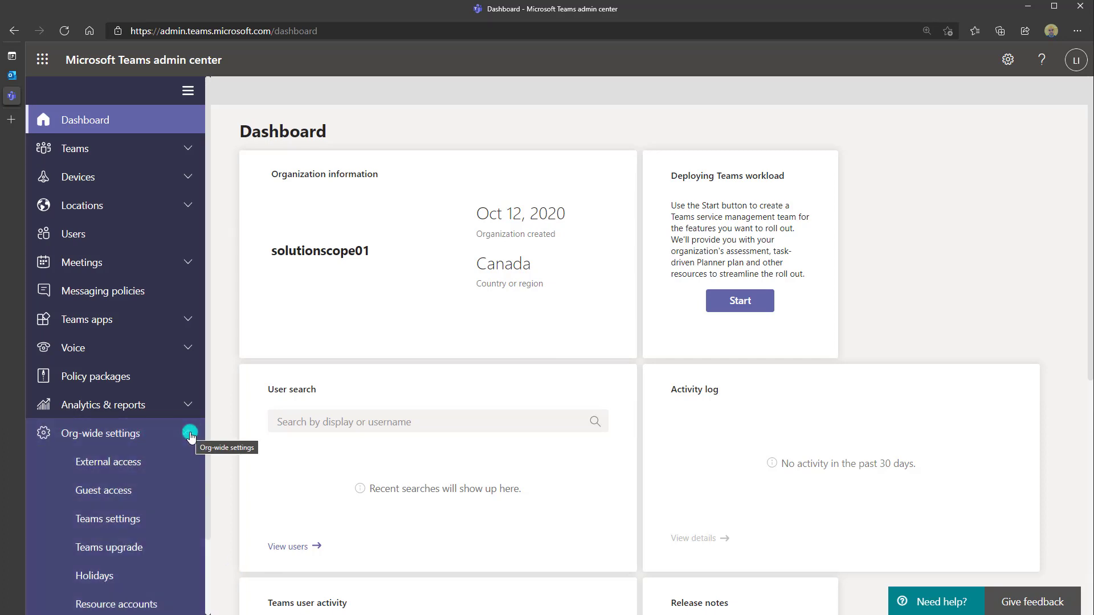
pyautogui.click(132, 521)
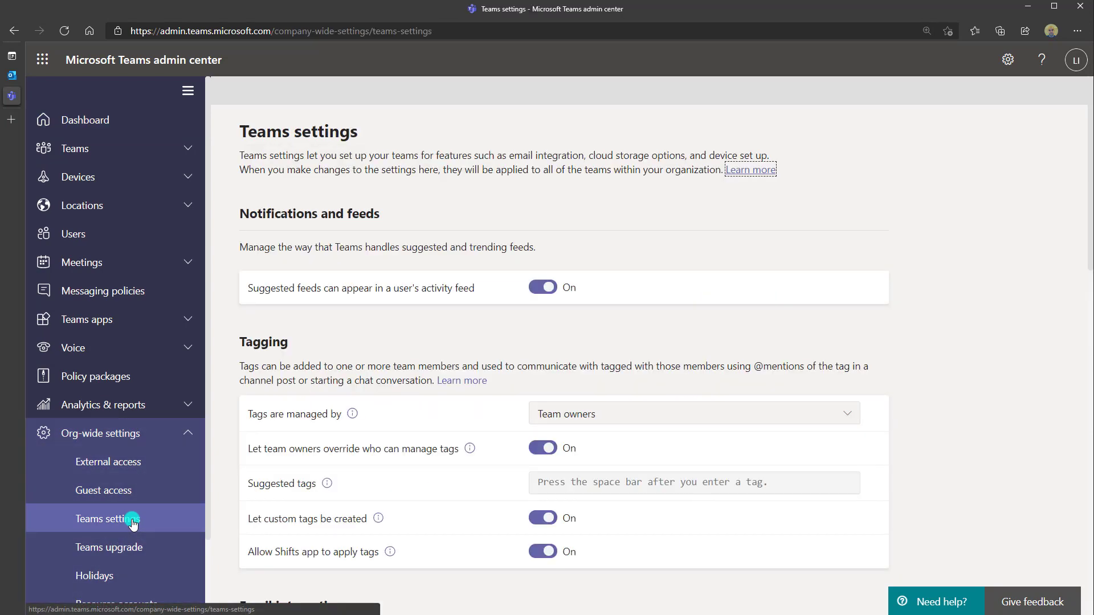
# - Scroll the Teams settings page down to the Email integration section
pyautogui.scroll(-5, 401, 378)
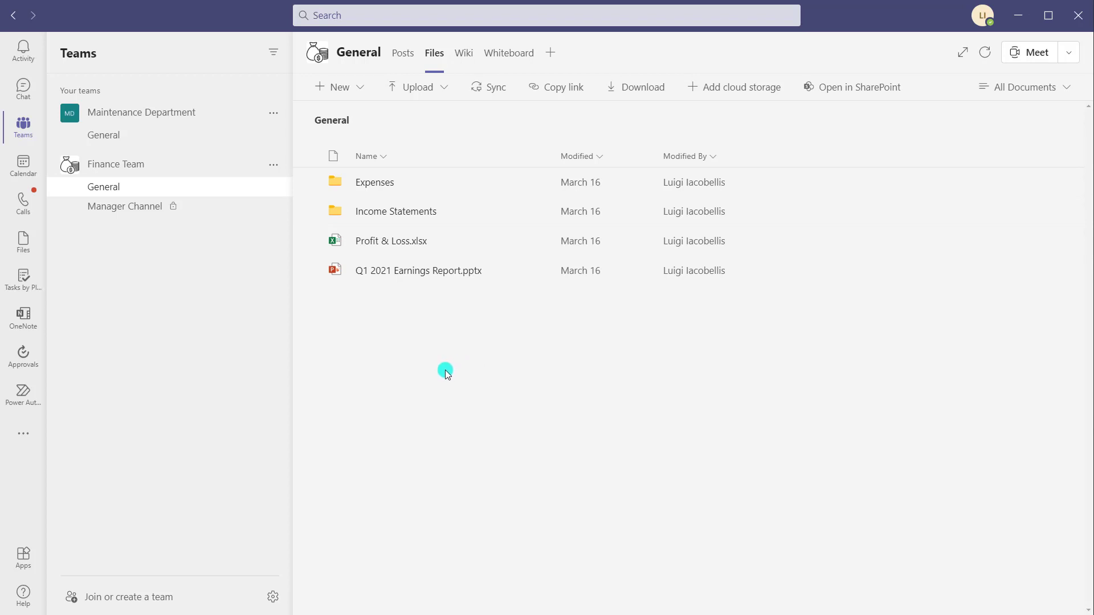
# - Copy the General channel's address from its Get email address dialog and return to the browser
pyautogui.rightClick(178, 195)
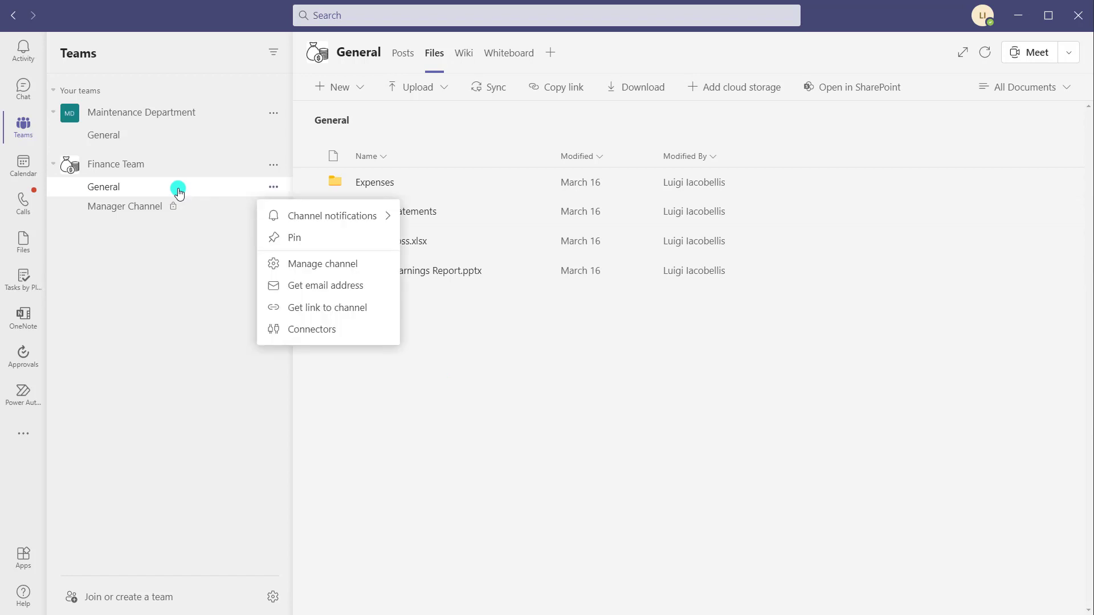
pyautogui.click(323, 287)
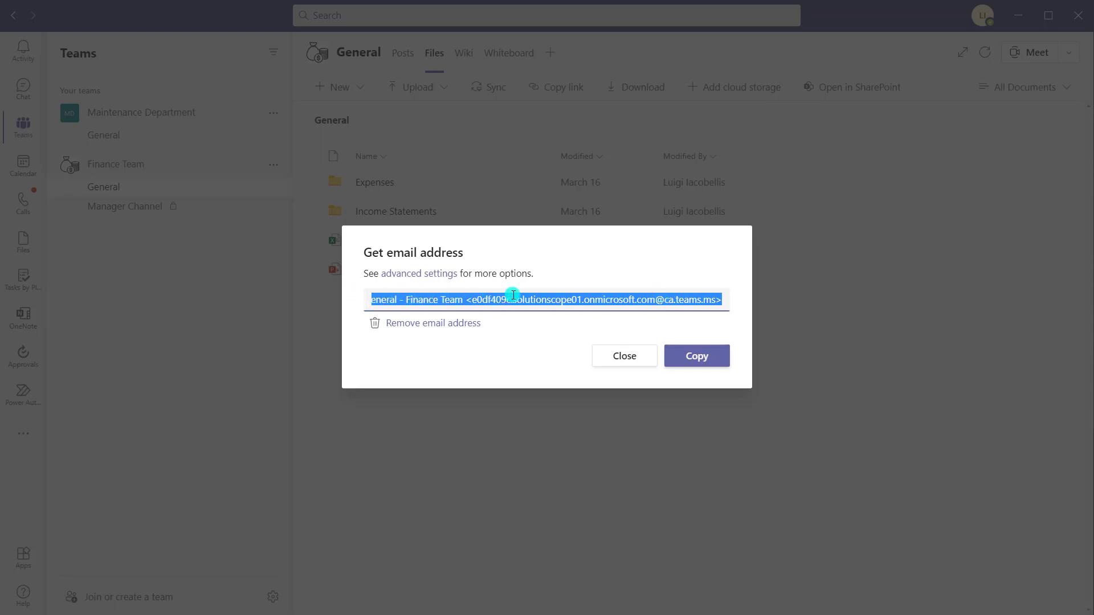
pyautogui.click(699, 358)
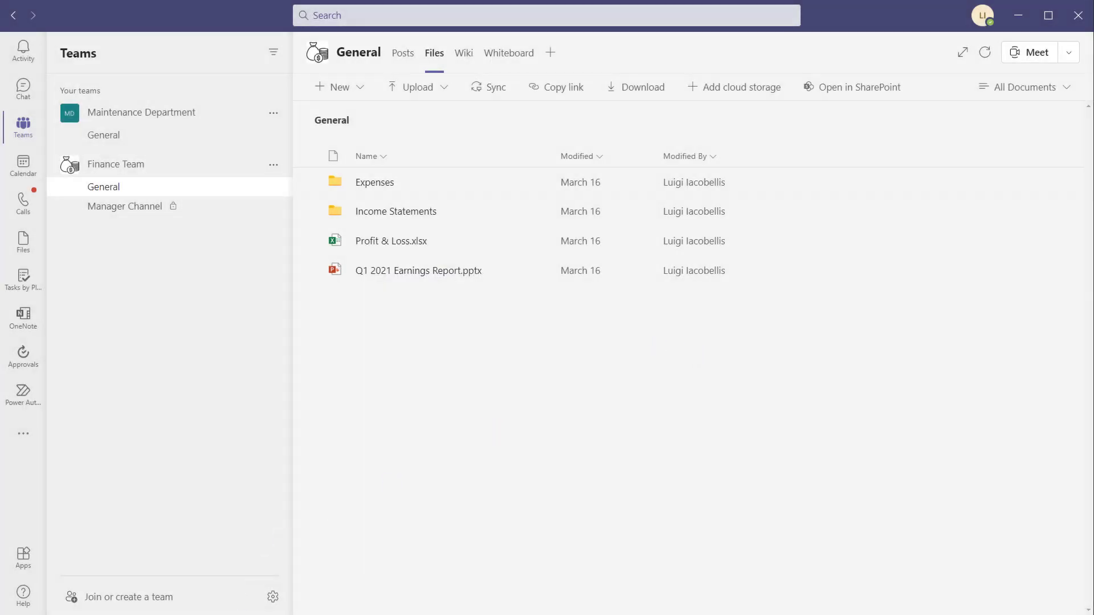
pyautogui.hotkey('alt', 'Tab')
# - Open the Team Report draft and paste the channel email address into To
pyautogui.click(12, 75)
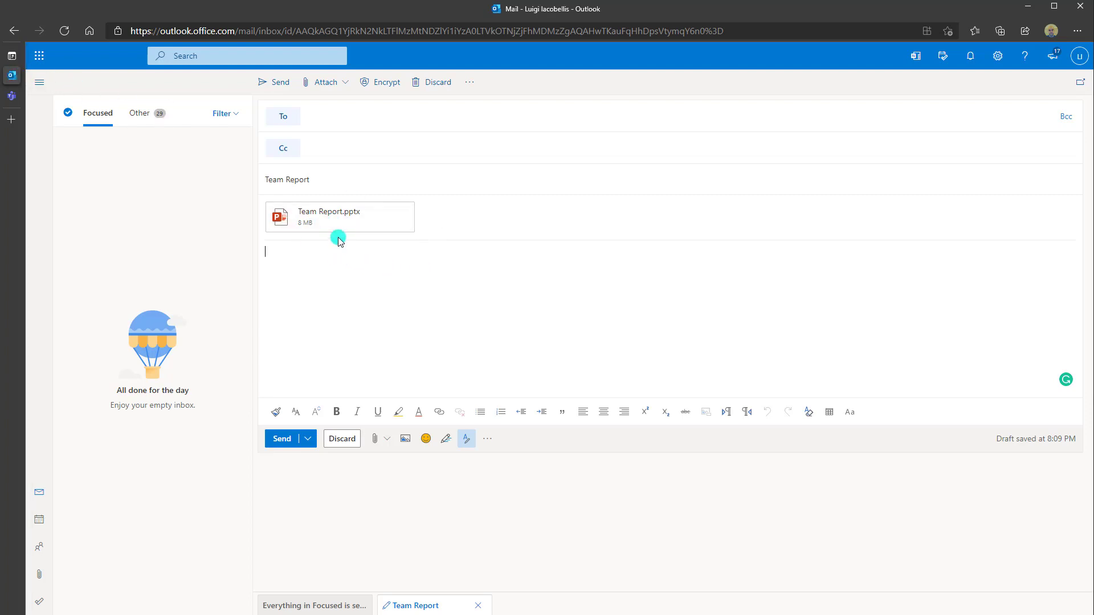
pyautogui.click(325, 117)
pyautogui.hotkey('ctrl', 'v')
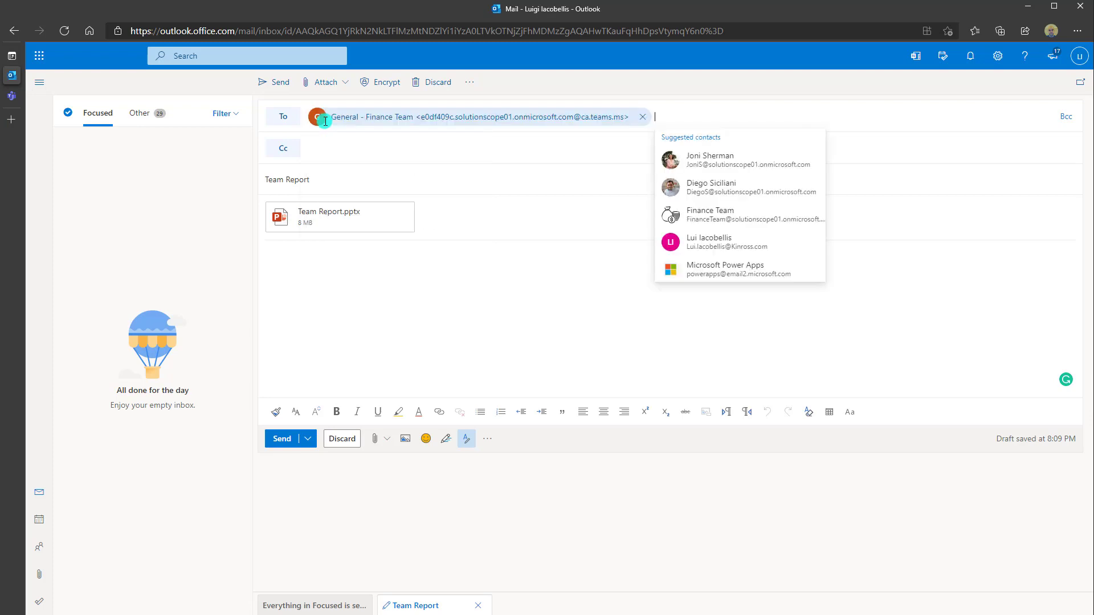
# - Write 'Hey Team, Please review this report.', sign with the sender's name, and send
pyautogui.click(540, 345)
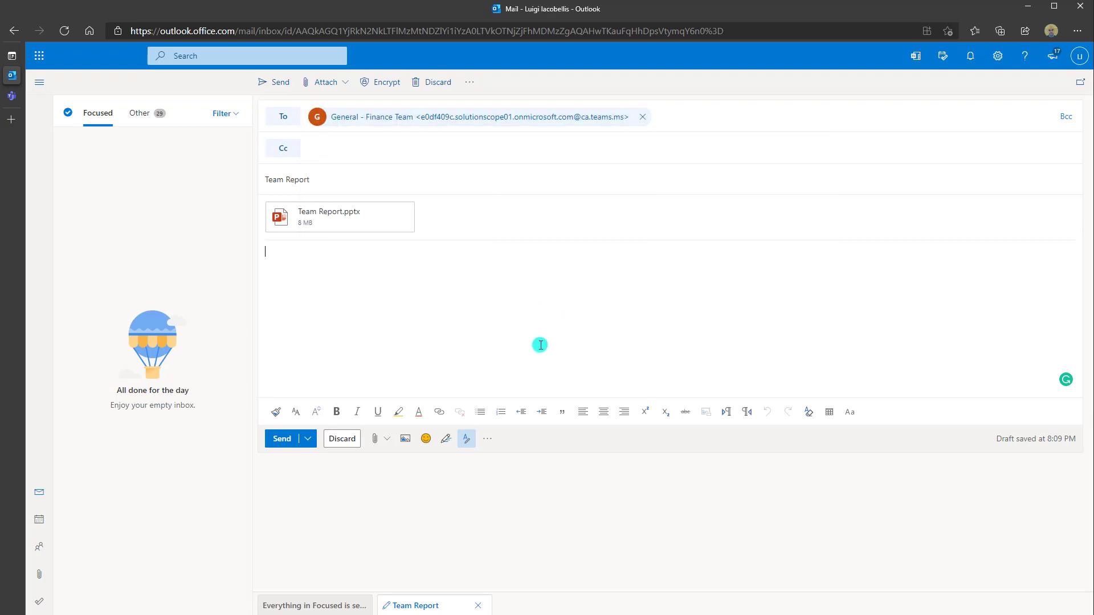
pyautogui.write('Hey Team,')
pyautogui.press('Return')
pyautogui.write('Please review this report.')
pyautogui.press('Return')
pyautogui.write('Thanks, ')
pyautogui.write('Lui')
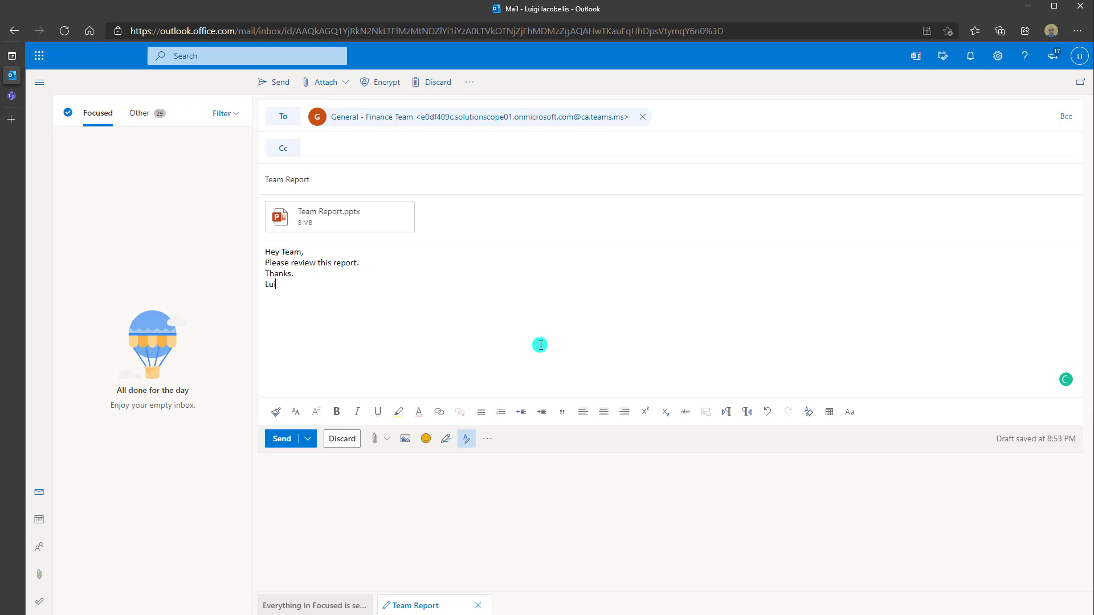
pyautogui.click(282, 440)
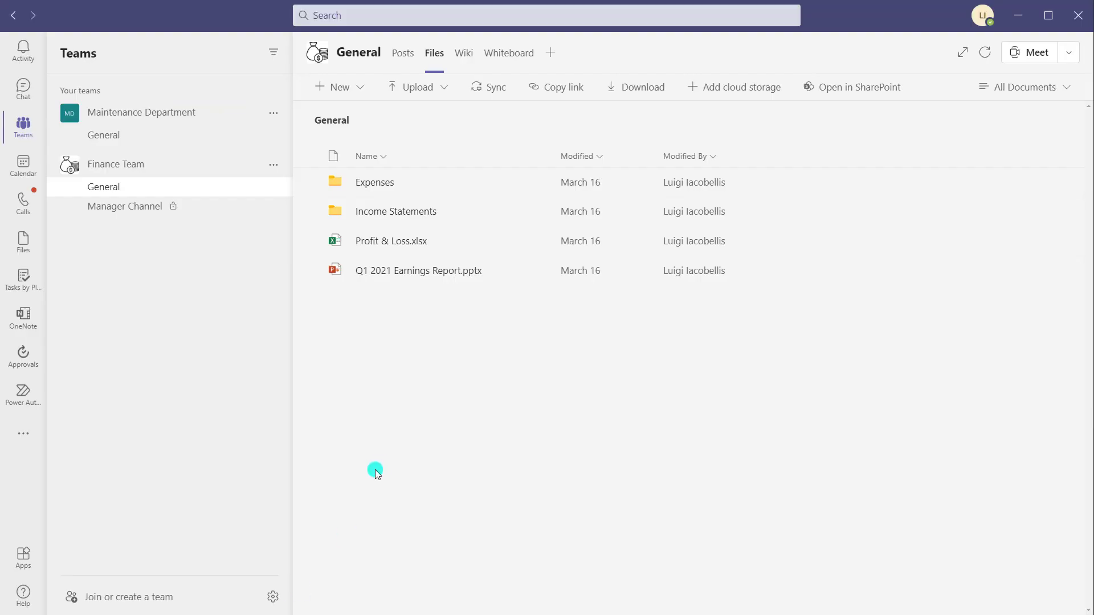
# - Switch the General channel to Posts to see the emailed Team Report post
pyautogui.click(402, 57)
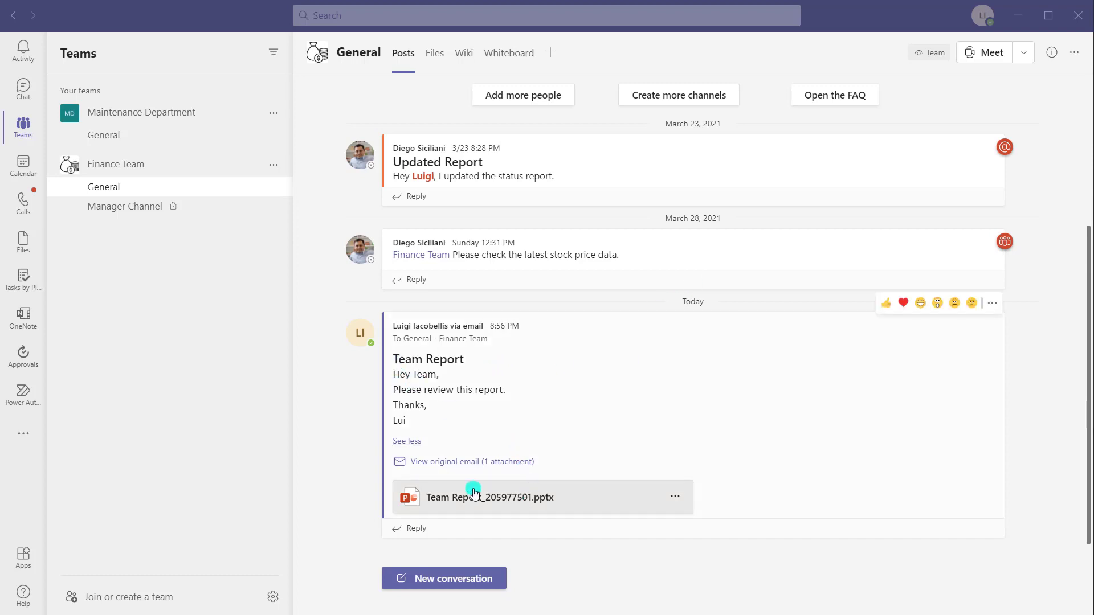
pyautogui.click(506, 506)
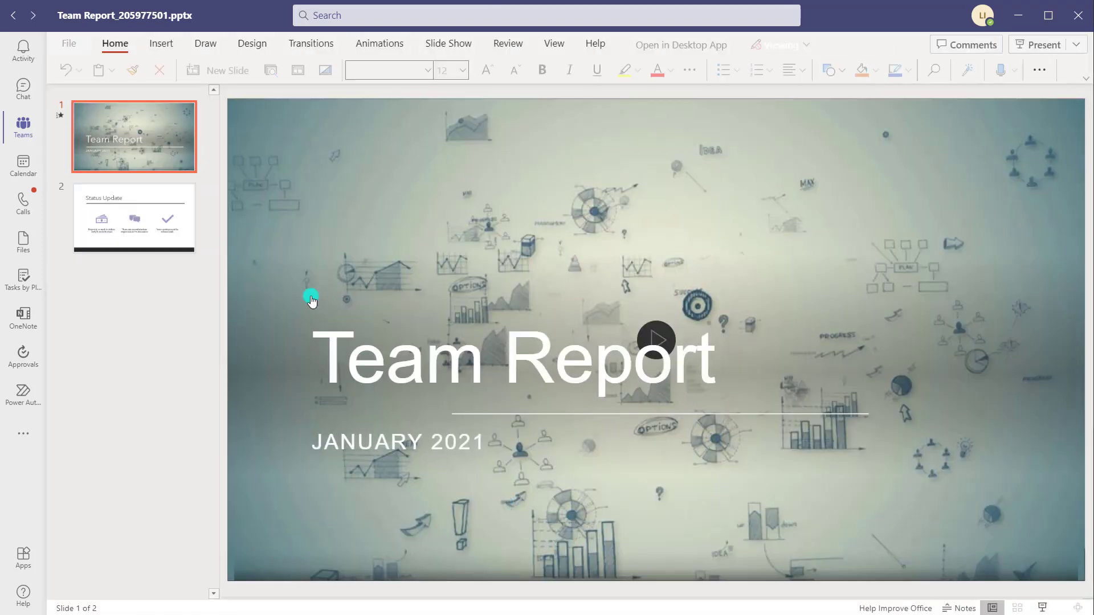
pyautogui.click(13, 15)
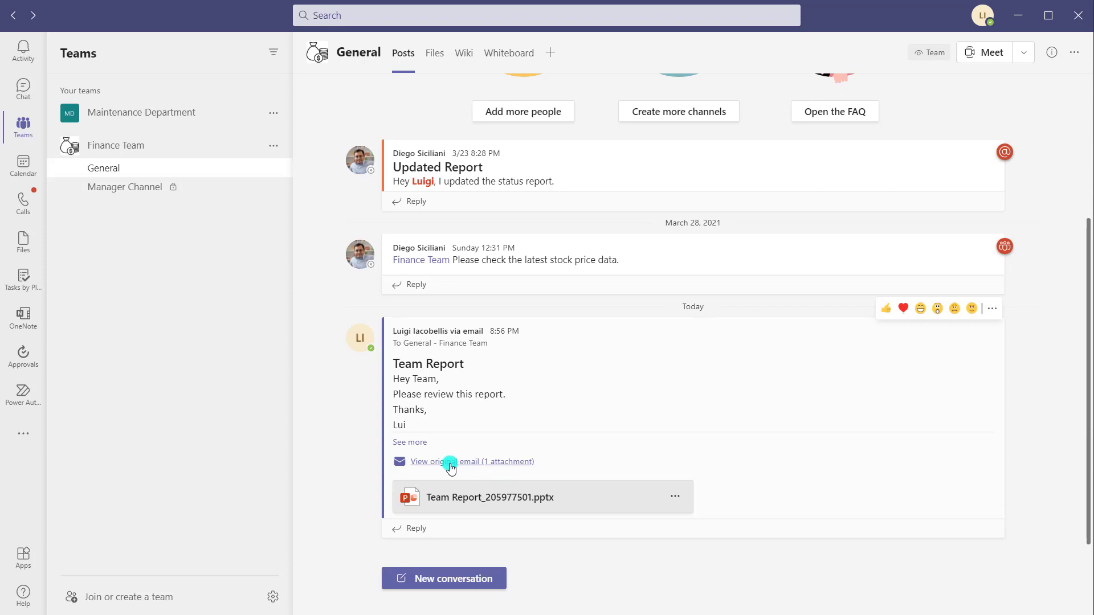
# - Cancel opening the original eml email, then switch the General channel to its Files tab
pyautogui.click(450, 464)
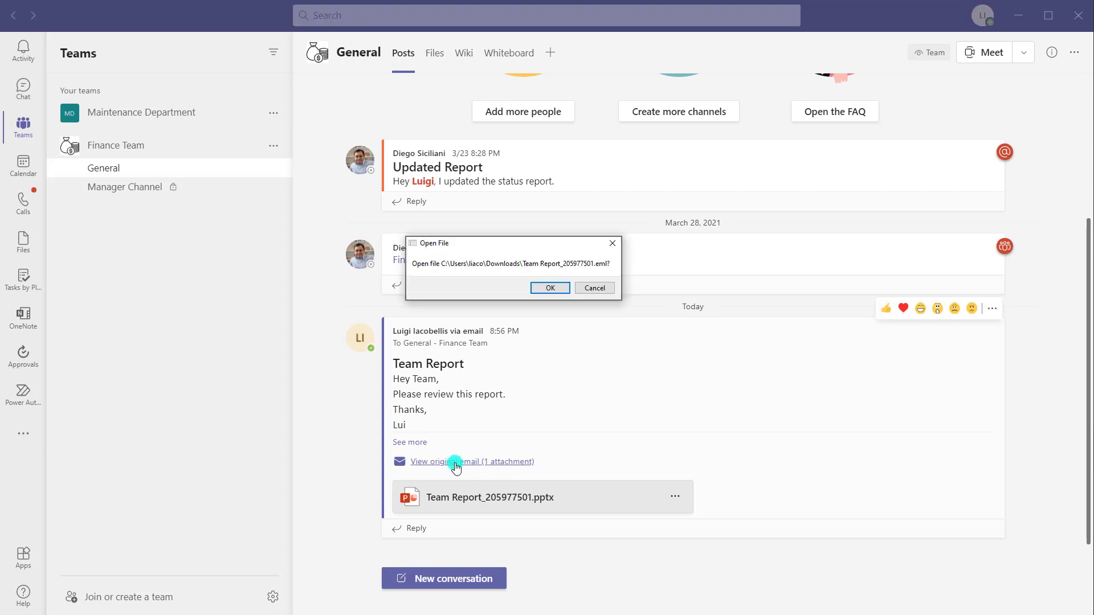
pyautogui.click(594, 289)
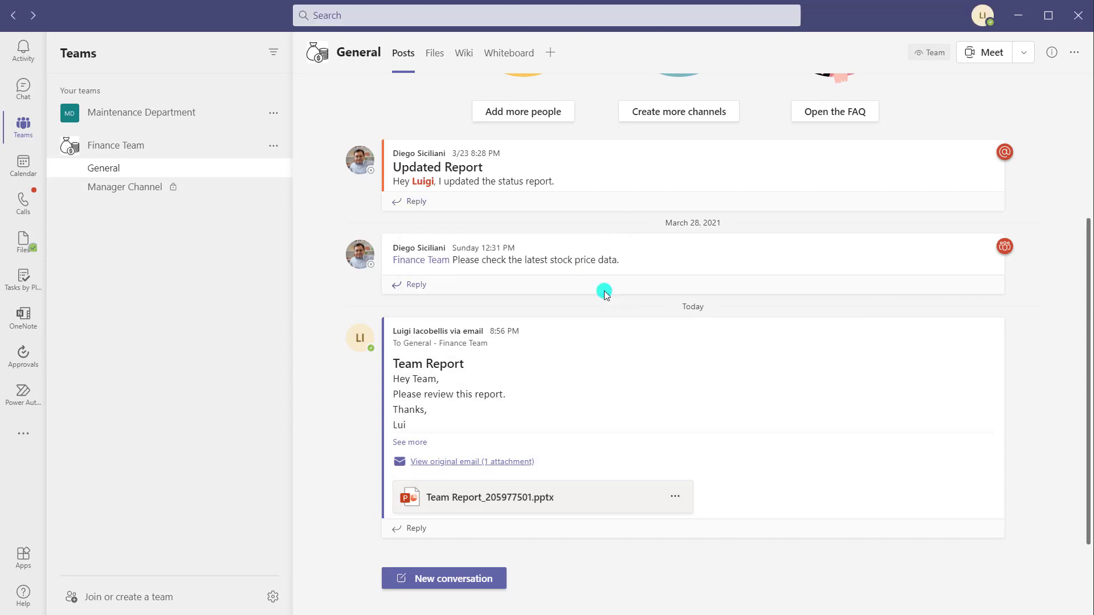
pyautogui.click(438, 57)
pyautogui.click(436, 57)
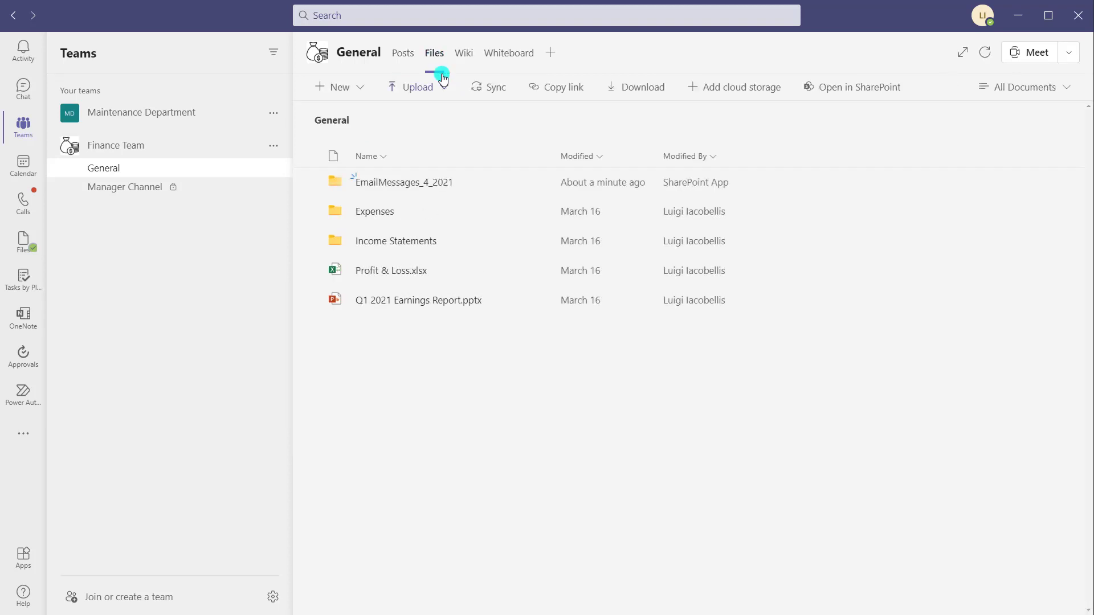
# - Open the EmailMessages_4_2021 folder to check its eml and pptx, then return to Posts
pyautogui.click(389, 183)
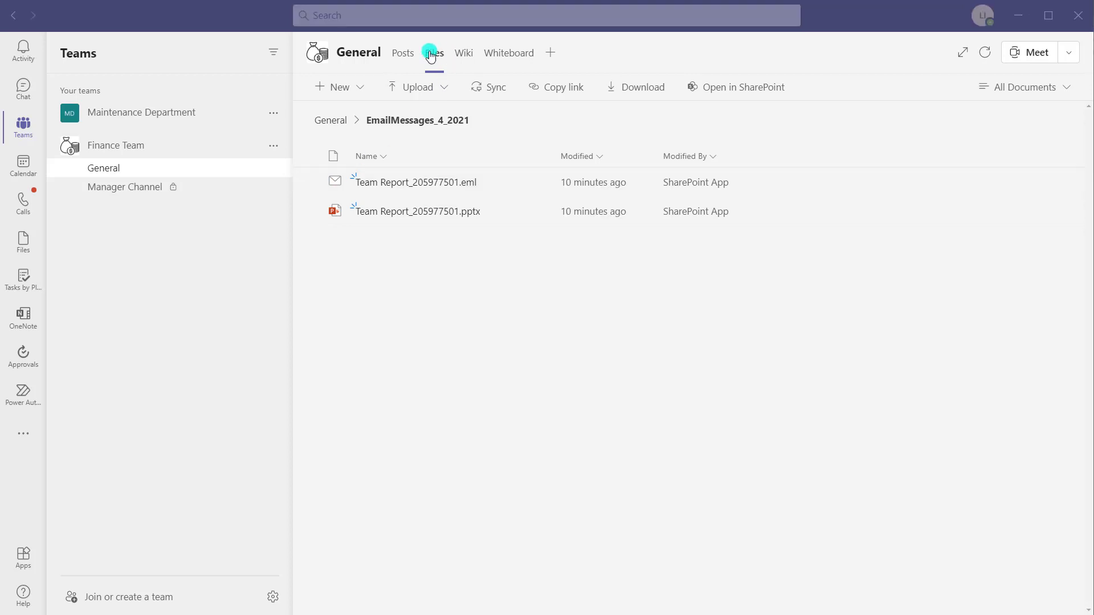
pyautogui.click(402, 54)
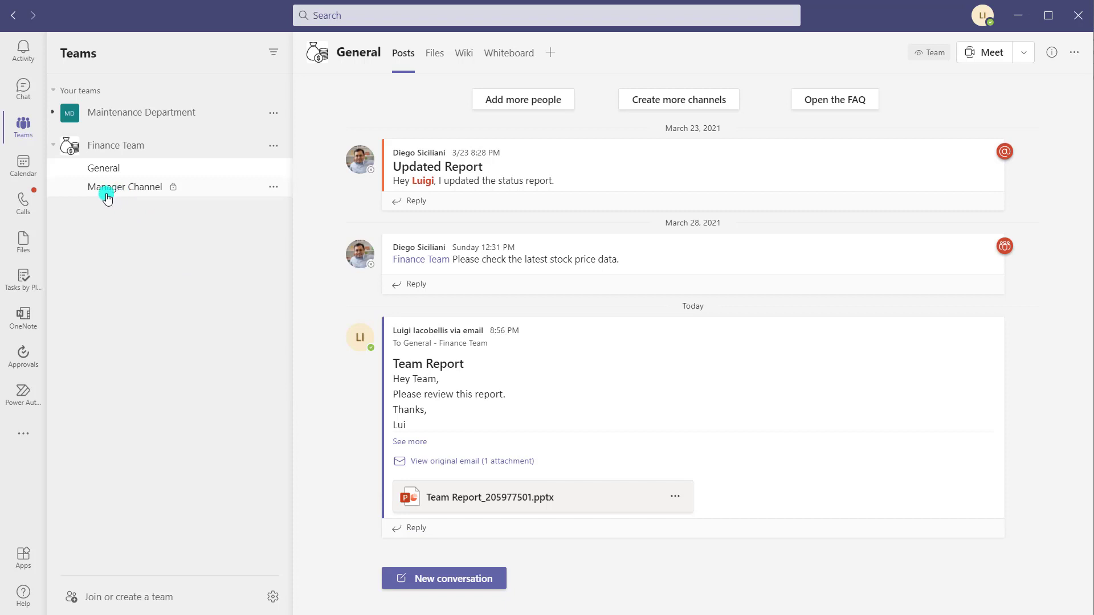
pyautogui.rightClick(172, 188)
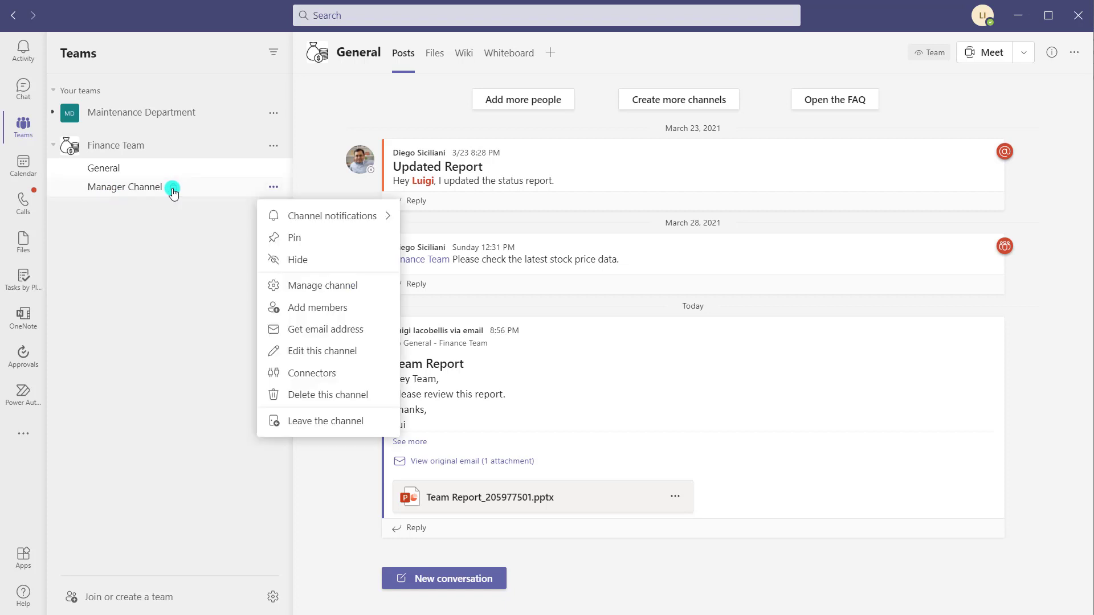
pyautogui.click(340, 331)
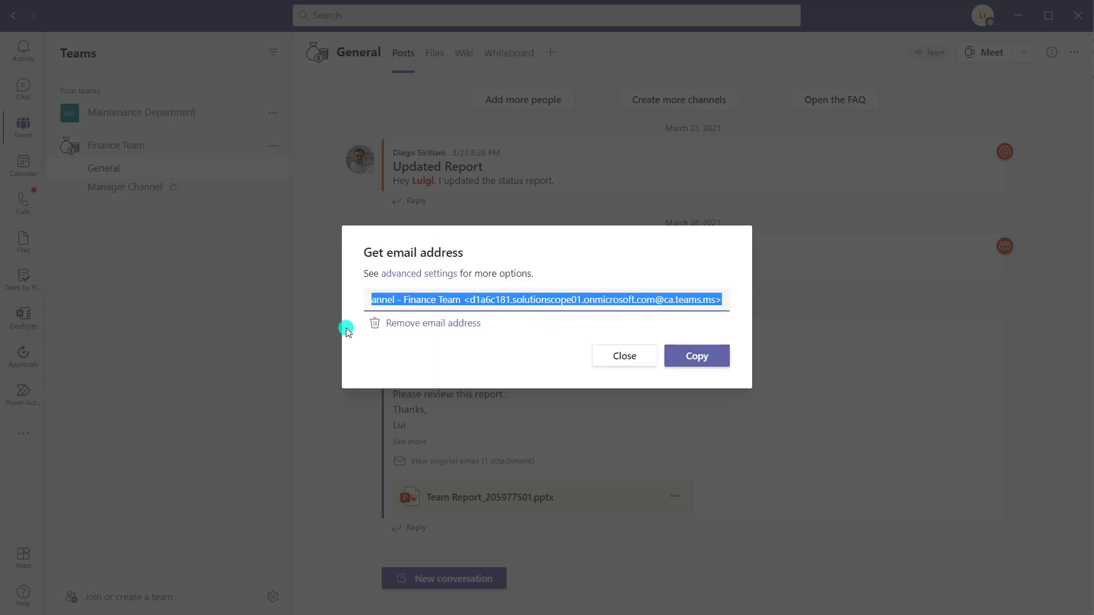
pyautogui.click(638, 358)
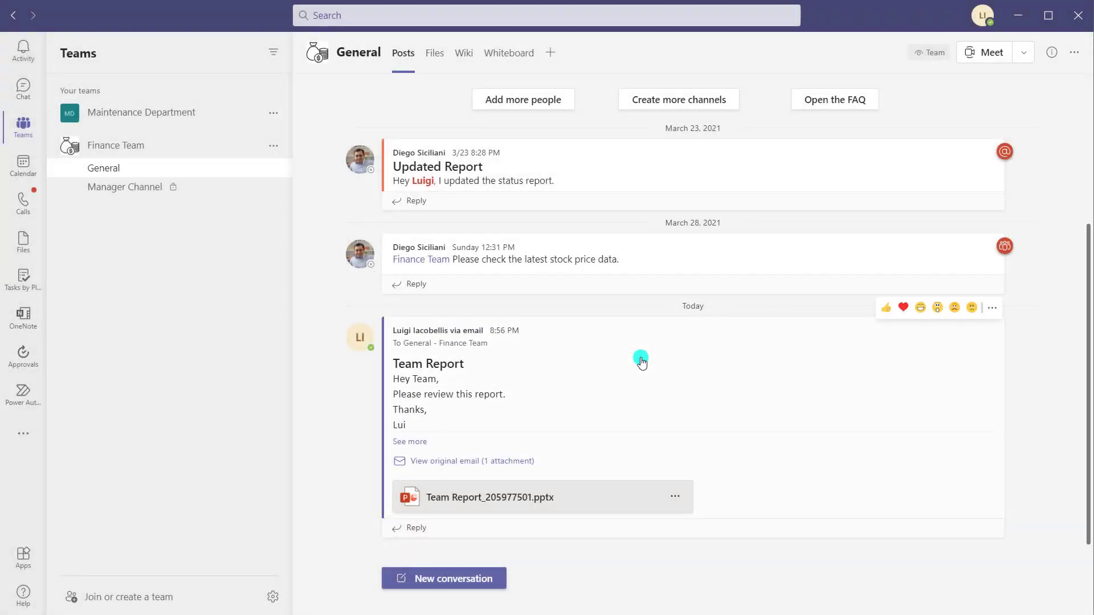
pyautogui.hotkey('alt', 'Tab')
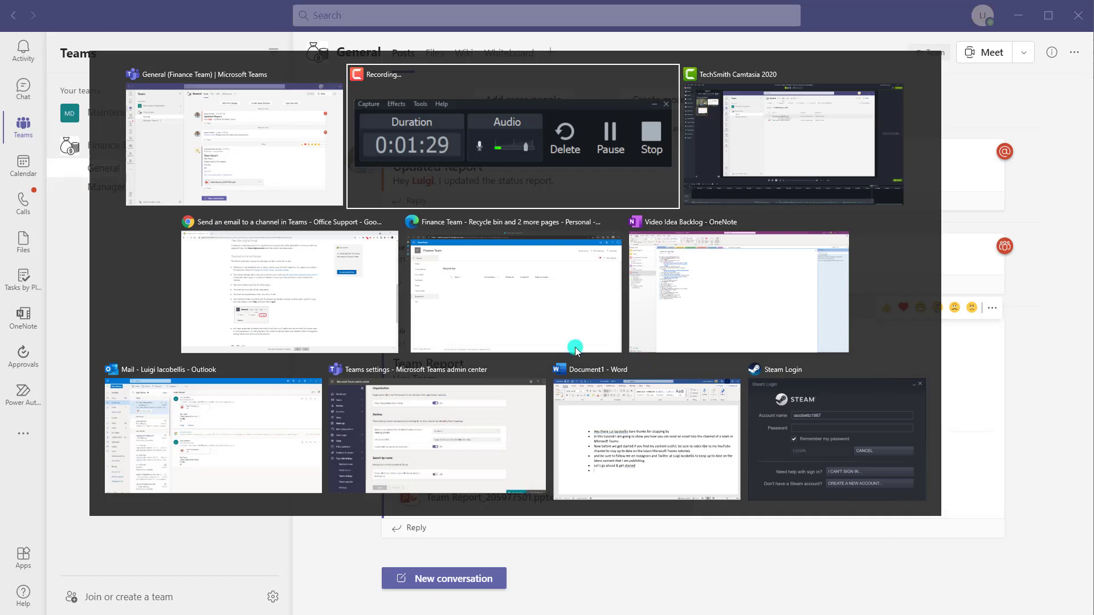
# - Bring up the 'Send an email to a channel in Teams' article and highlight Troubleshoot email failures
pyautogui.click(274, 259)
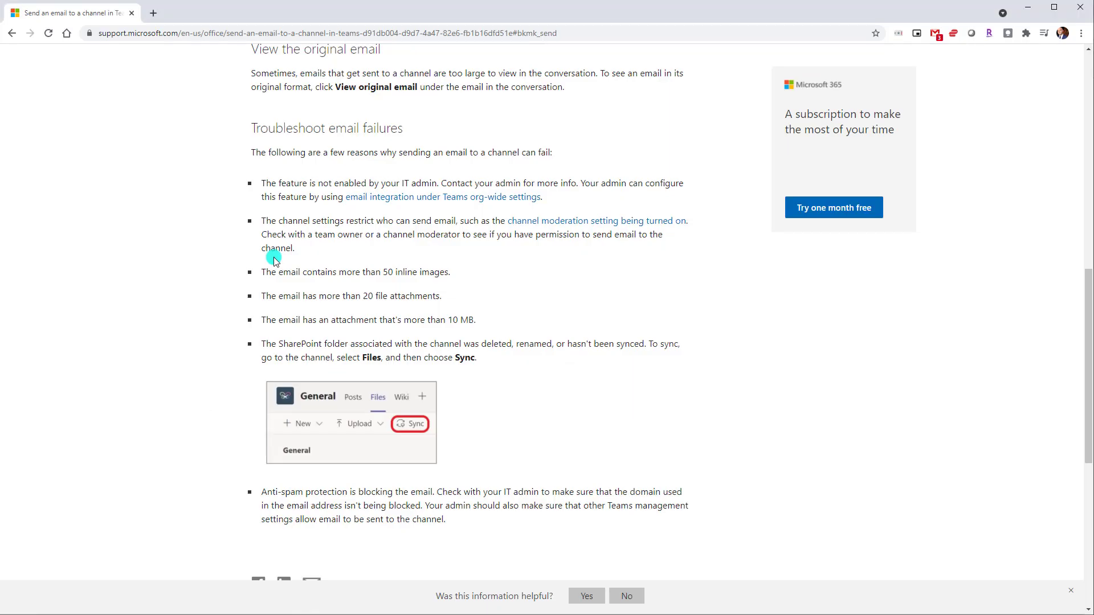
pyautogui.moveTo(250, 129); pyautogui.dragTo(437, 133)
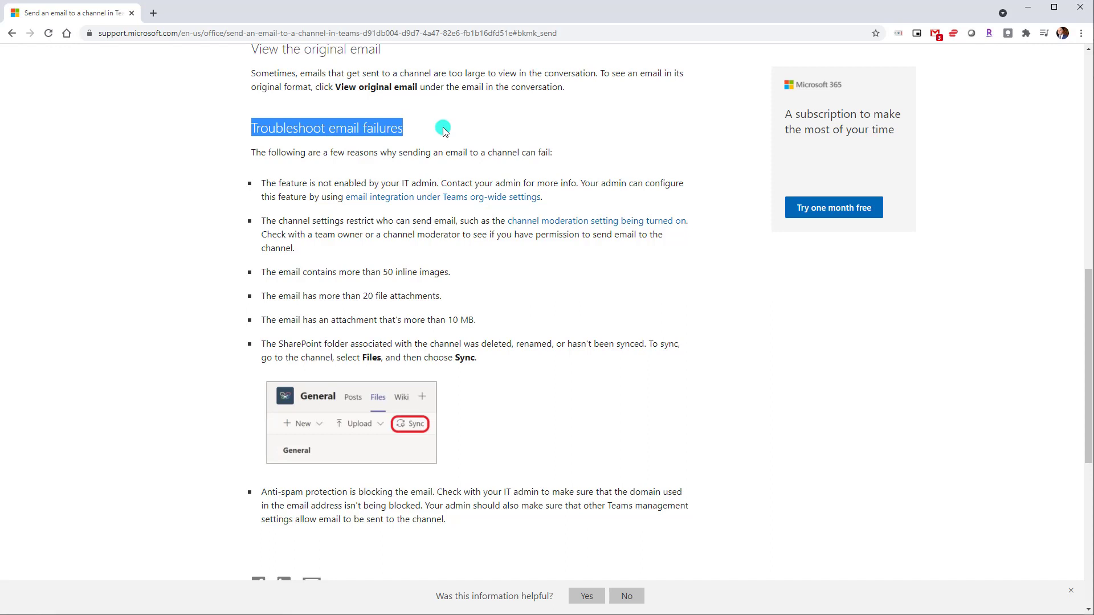
pyautogui.click(456, 127)
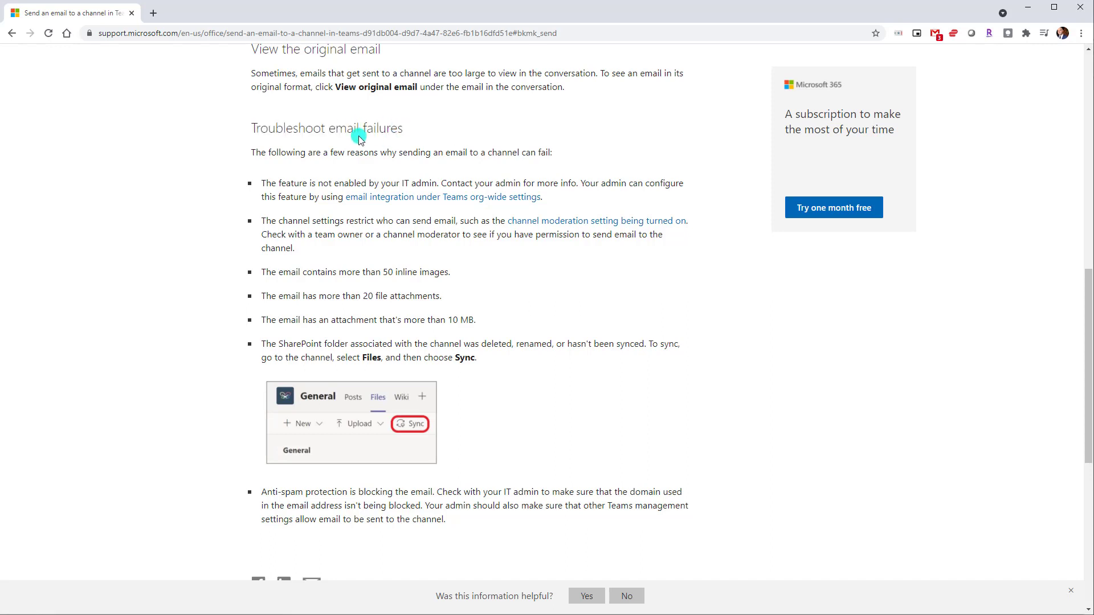